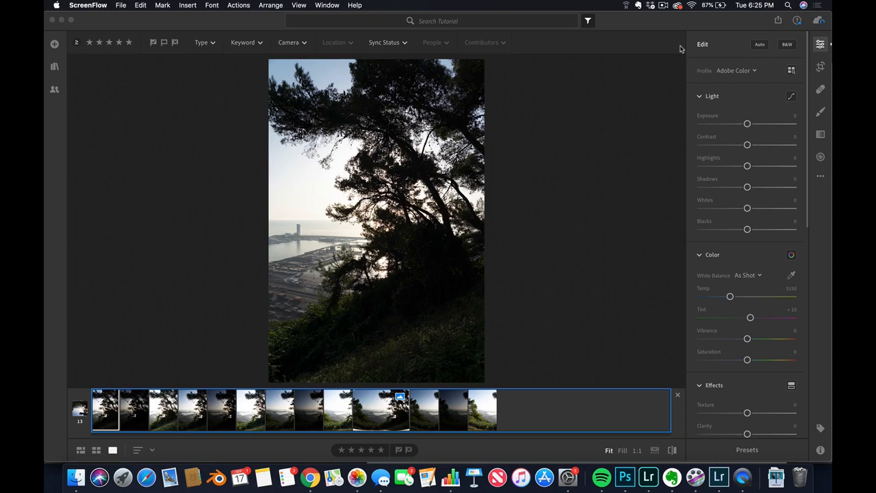
- Look through the bracketed photos in the stack one by one to compare their exposures and framing
left_click(143, 427)
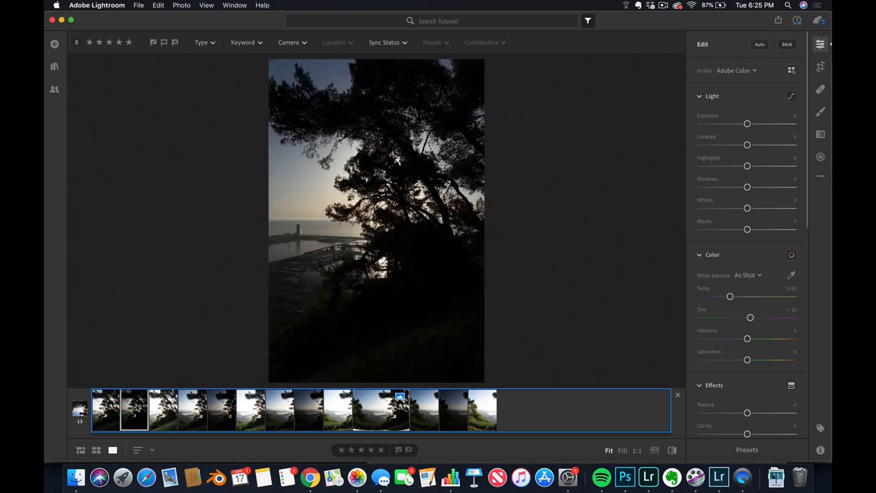
key("Right")
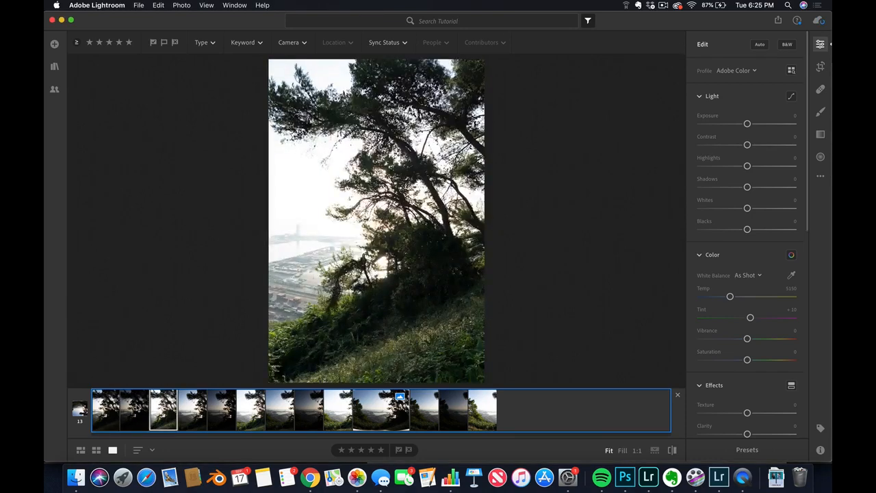
key("Right")
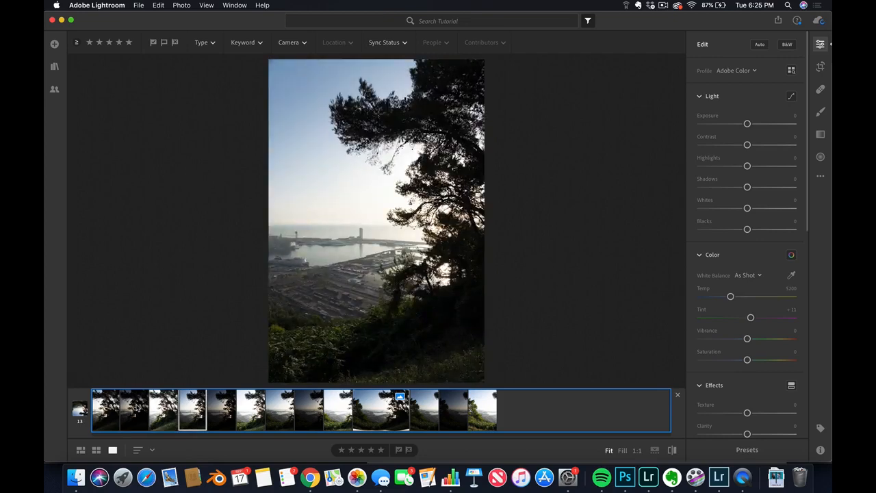
key("Right")
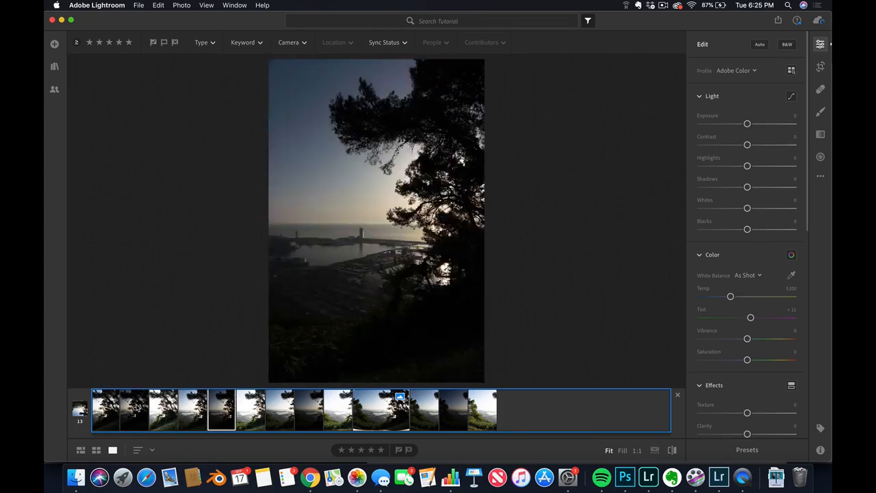
key("Right")
key("Right")
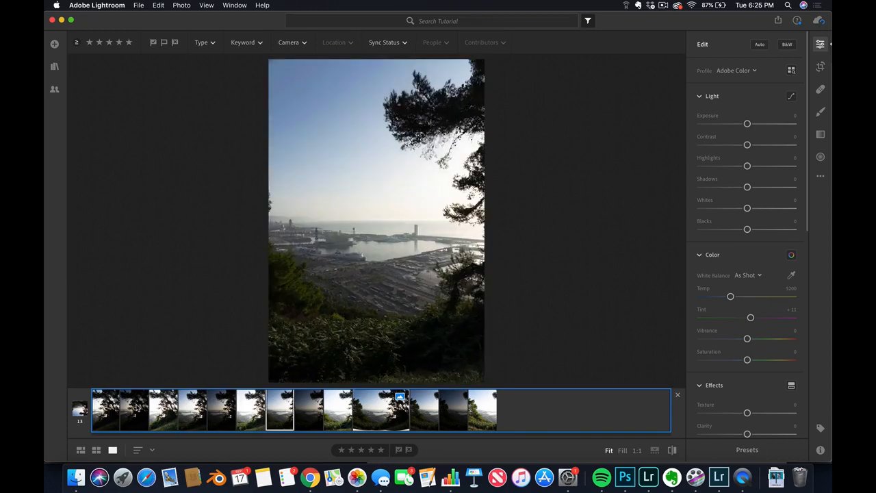
key("Right")
key("Right")
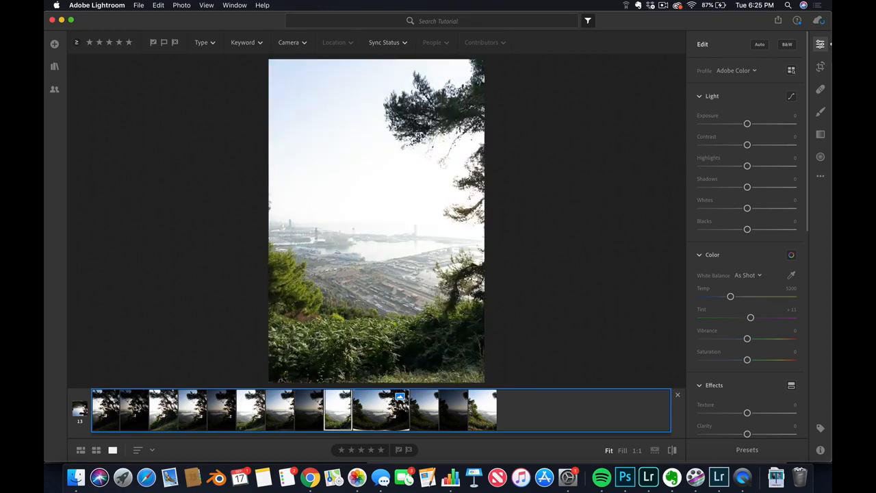
left_click(425, 421)
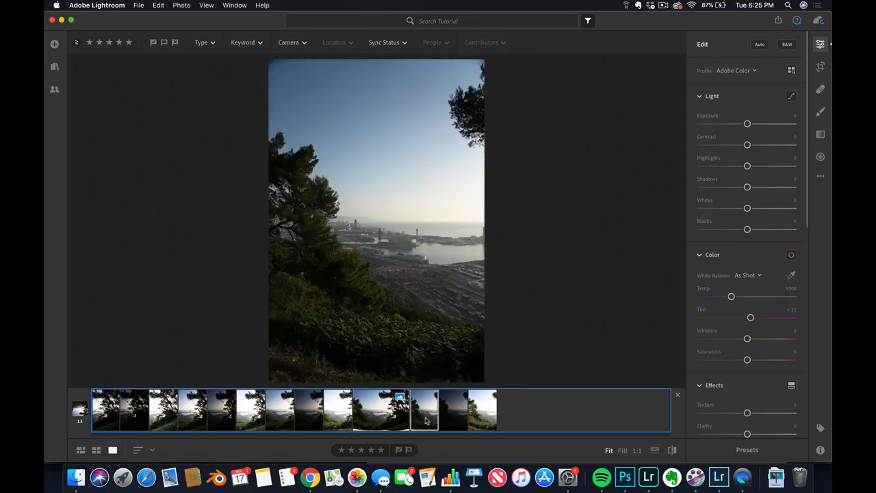
key("Right")
key("Right")
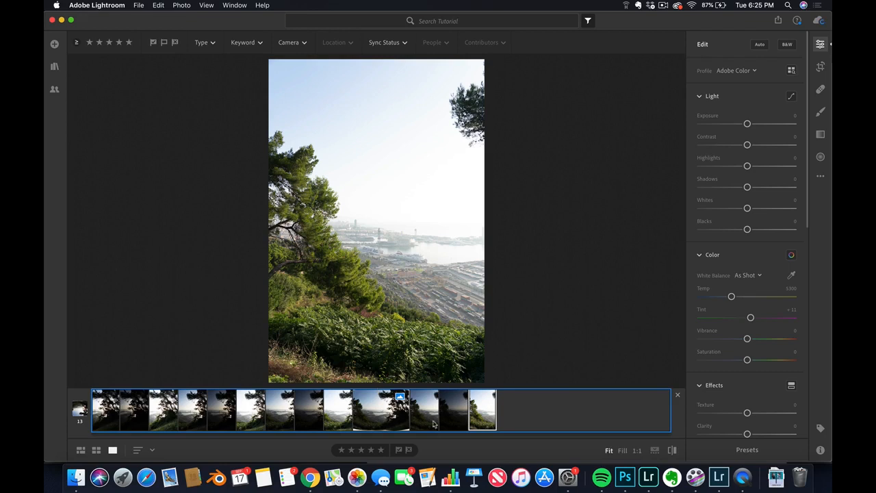
- Select the twelve bracketed photos, from the first to the last, and start an HDR Panorama Merge
left_click(540, 417)
left_click(117, 424)
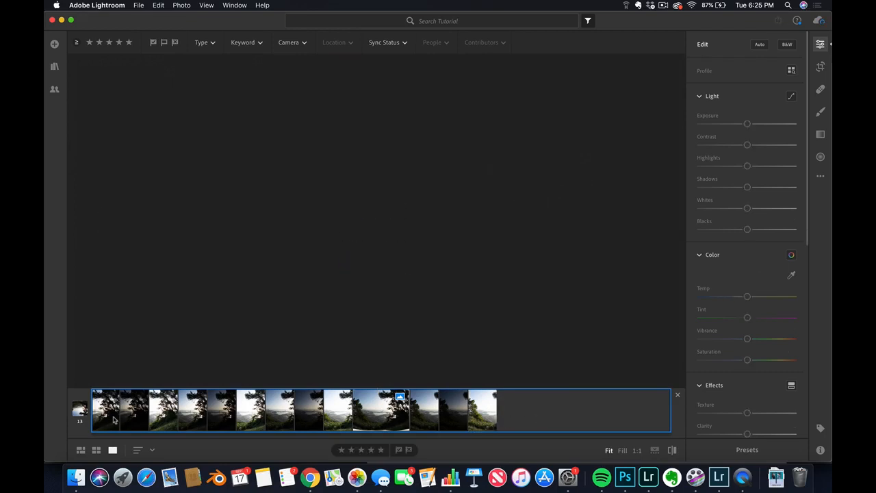
left_click(479, 415, "shift")
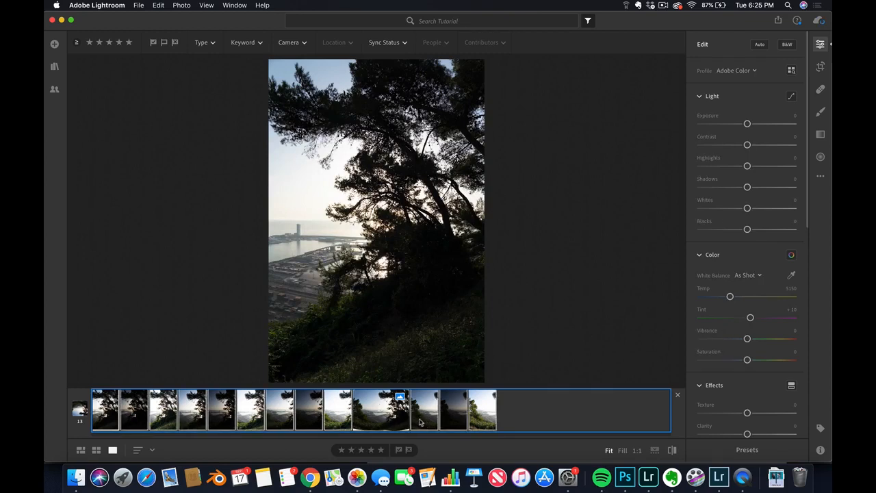
right_click(487, 410)
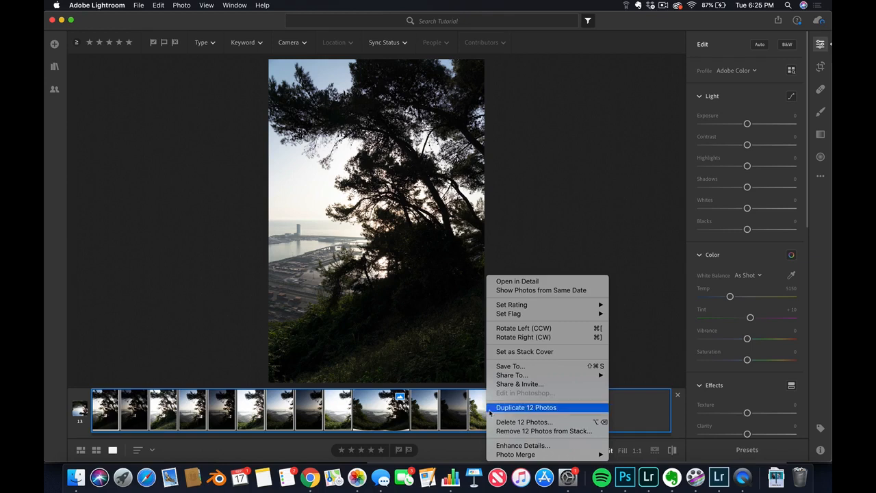
mouse_move(561, 304)
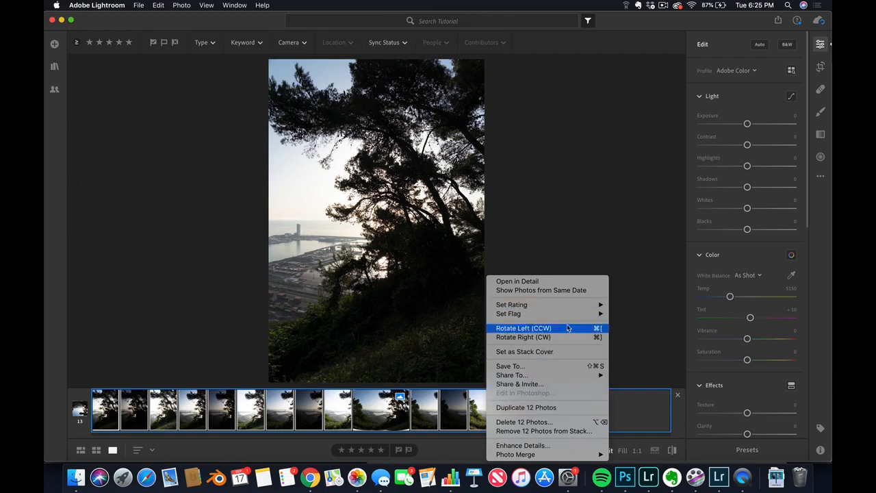
mouse_move(590, 457)
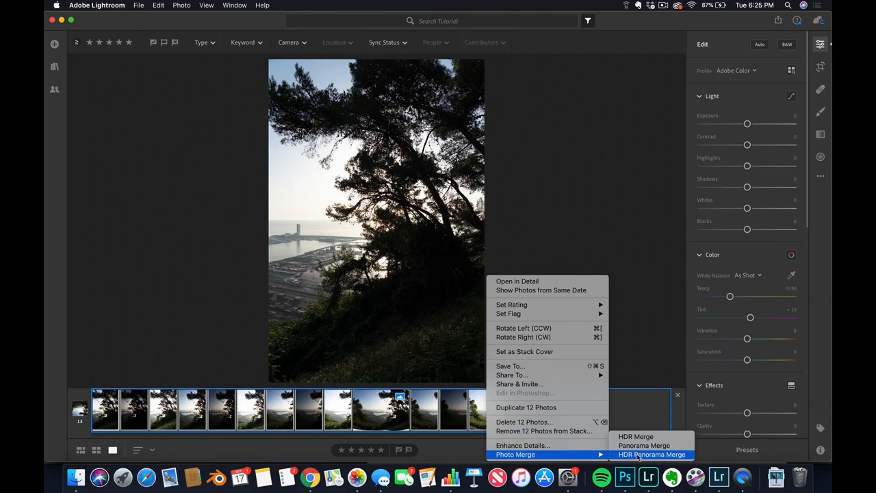
left_click(676, 454)
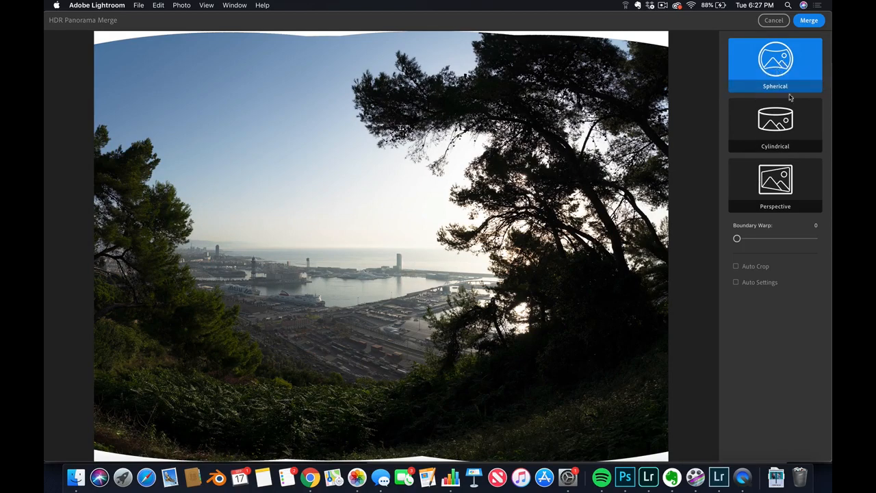
- Compare the Cylindrical and Perspective projections with Spherical in the merge preview, and cancel the merge
left_click(787, 119)
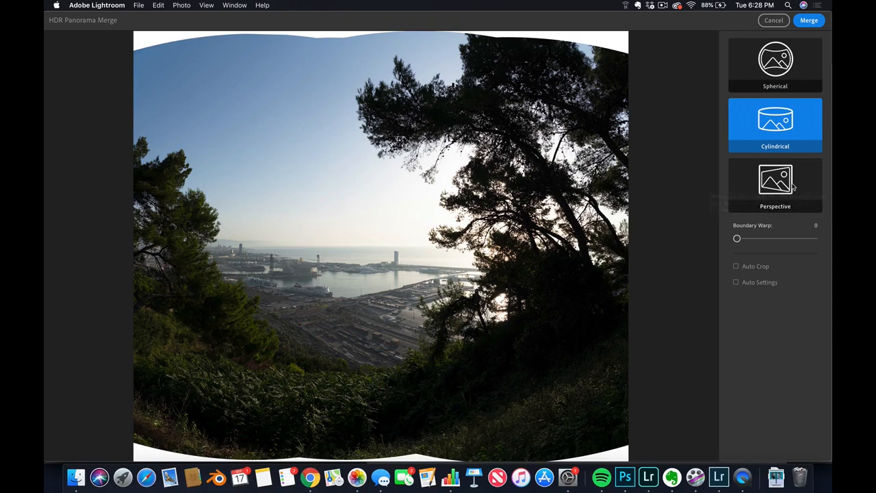
left_click(790, 181)
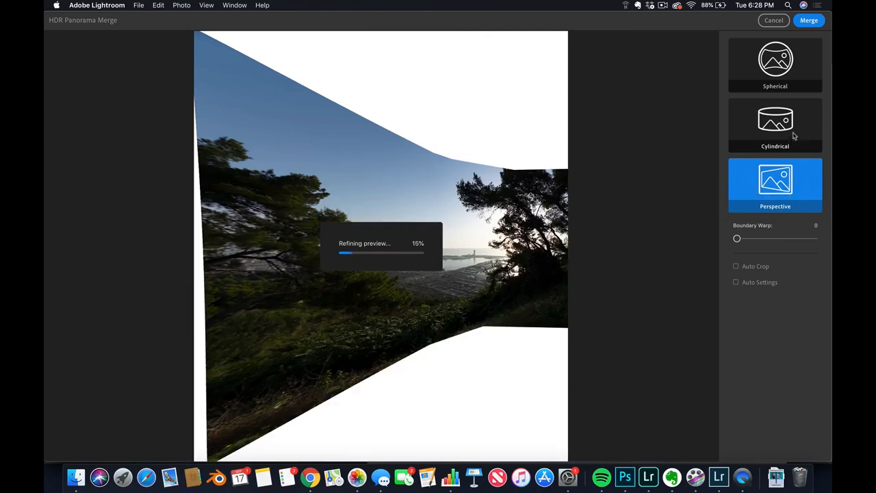
left_click(782, 60)
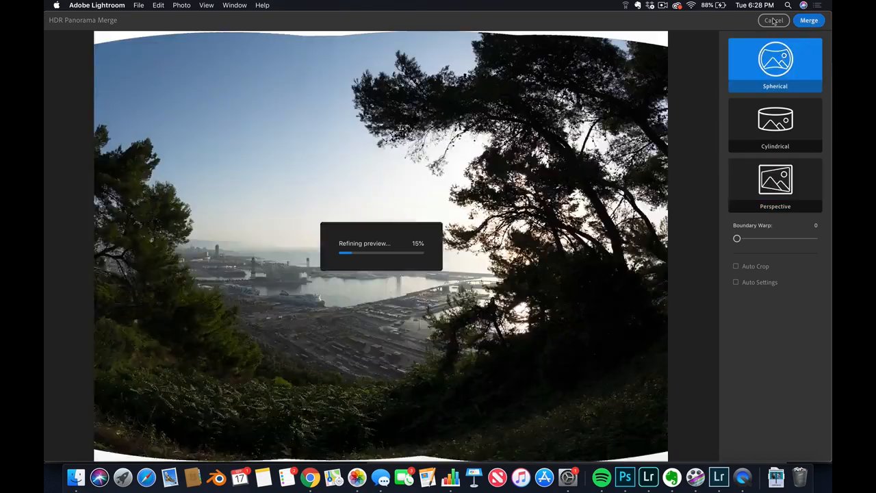
left_click(773, 20)
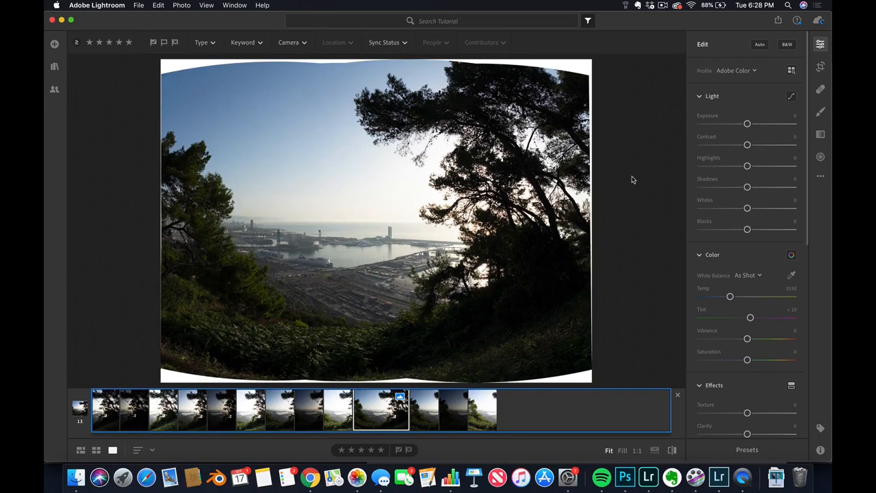
- Adjust the merged panorama's light: Contrast +50, Highlights -59, Shadows +72, Whites +23 and Blacks -20
left_click(820, 66)
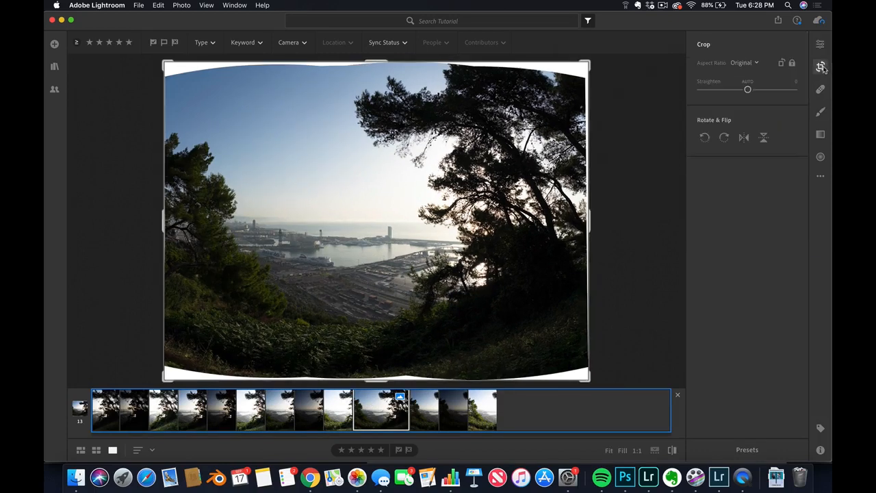
left_click(820, 45)
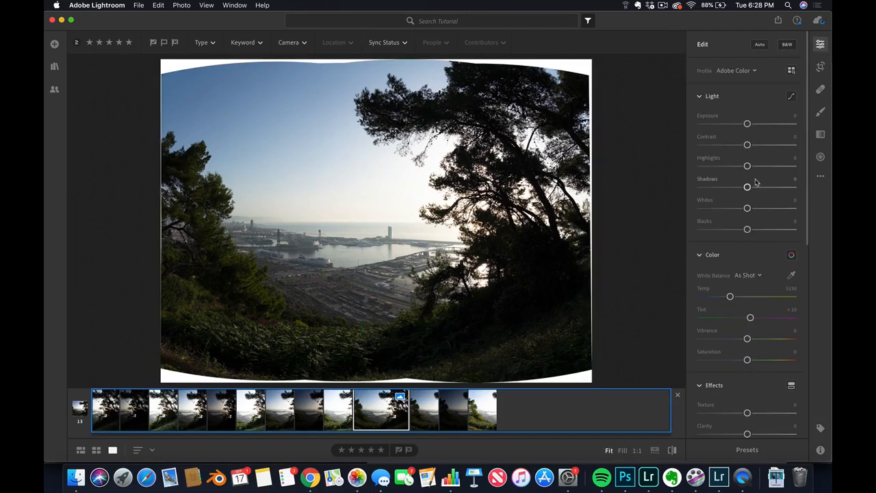
left_click_drag(758, 190, 792, 186)
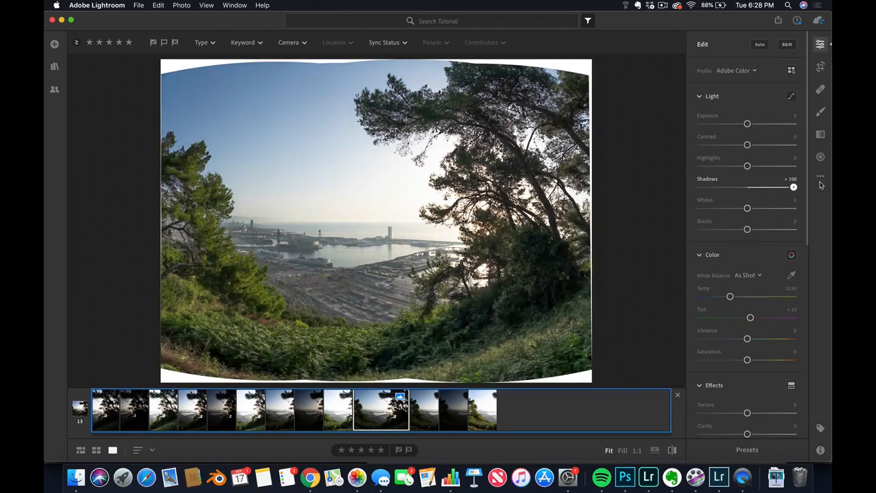
left_click_drag(747, 165, 719, 166)
left_click_drag(793, 187, 780, 187)
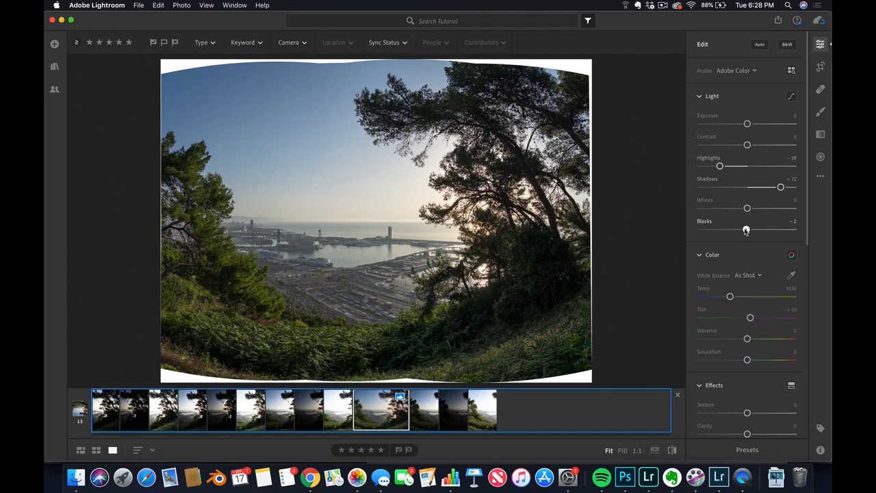
left_click_drag(746, 229, 757, 208)
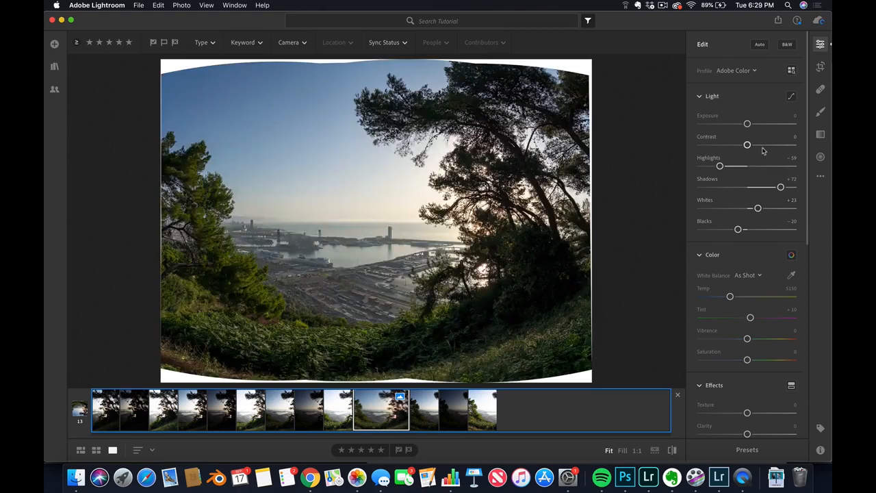
left_click_drag(763, 150, 771, 150)
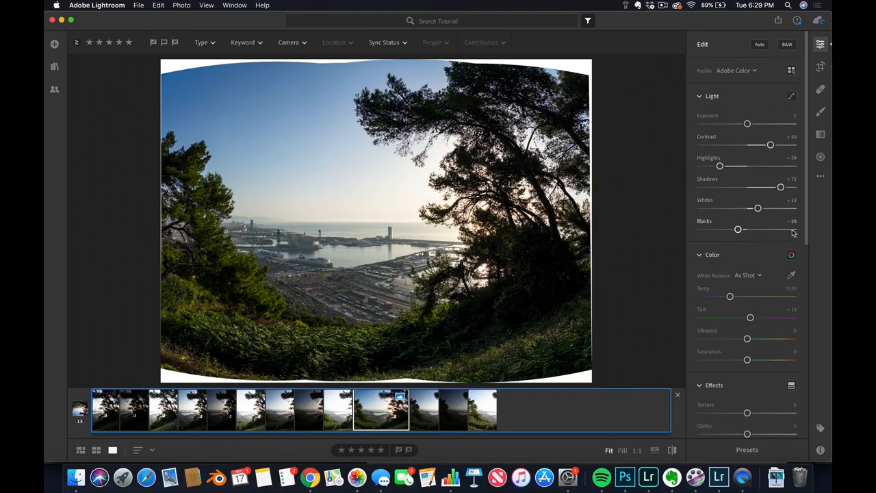
- Adjust the panorama's color: Temp 5505, Tint +15, Vibrance +34 and Saturation +6
scroll(749, 241, "down", 3)
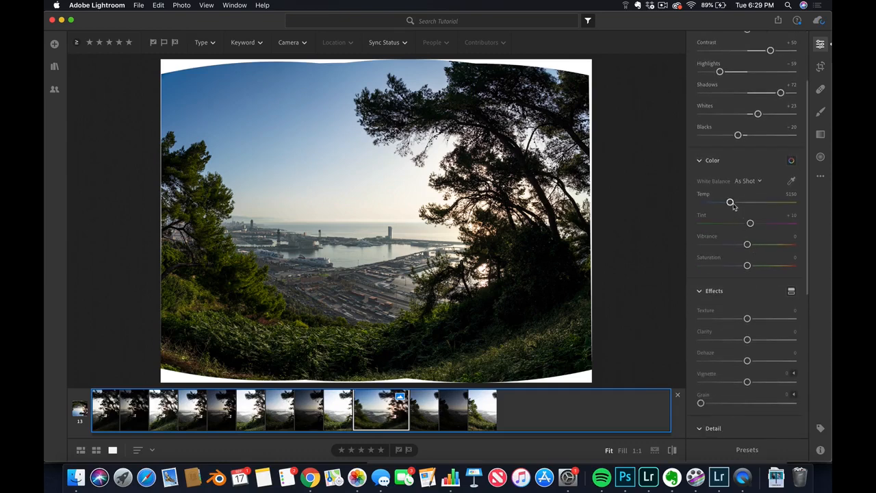
left_click_drag(730, 202, 751, 267)
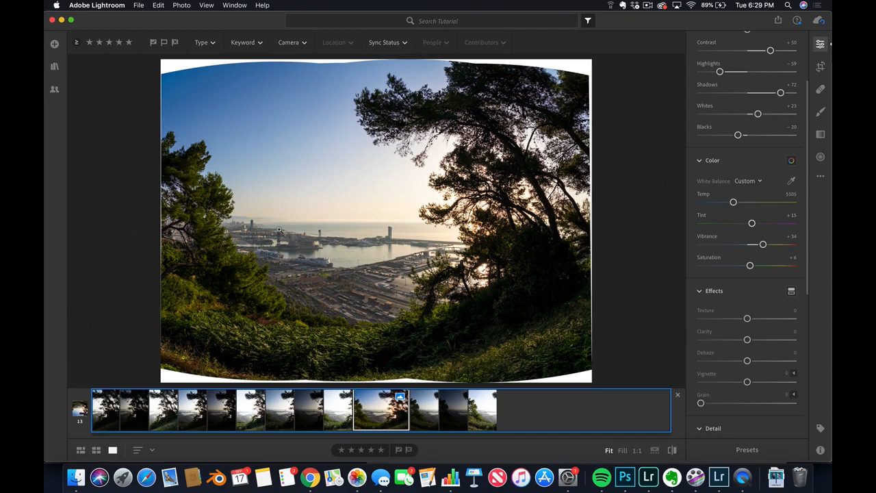
- Crop the panorama to a 16 x 9 aspect ratio, positioned to exclude the curved white areas above and below
left_click(820, 68)
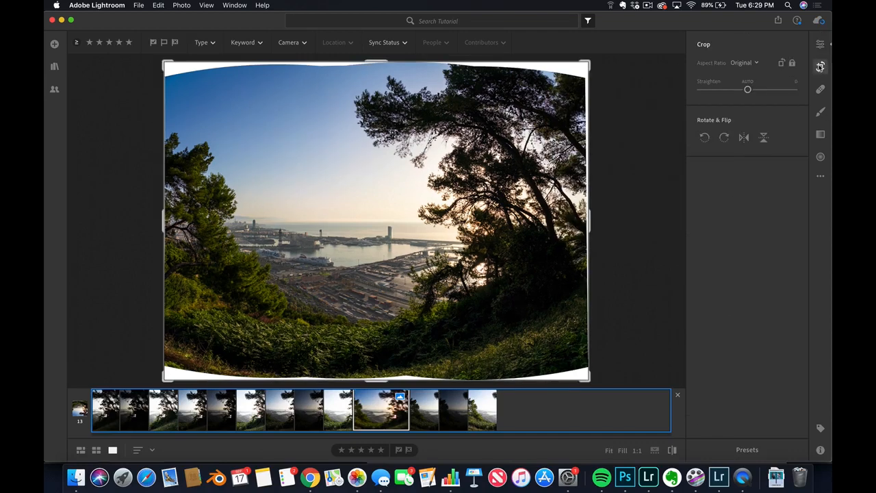
left_click(745, 64)
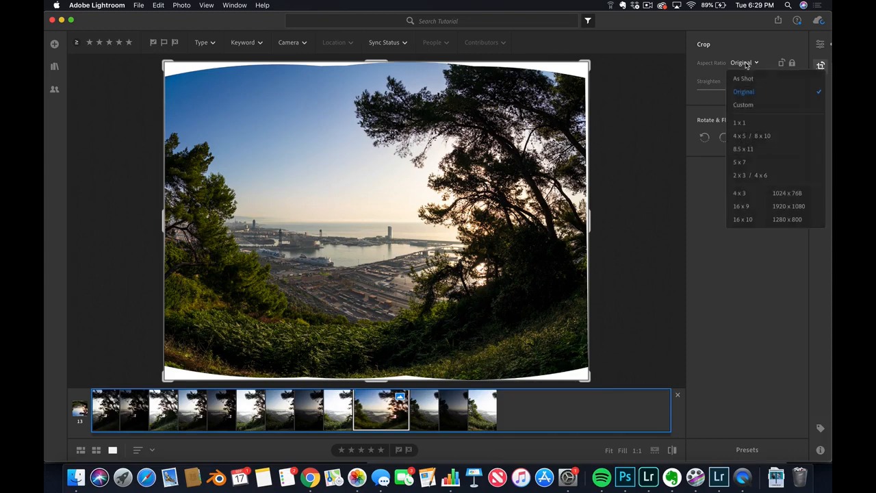
left_click(759, 209)
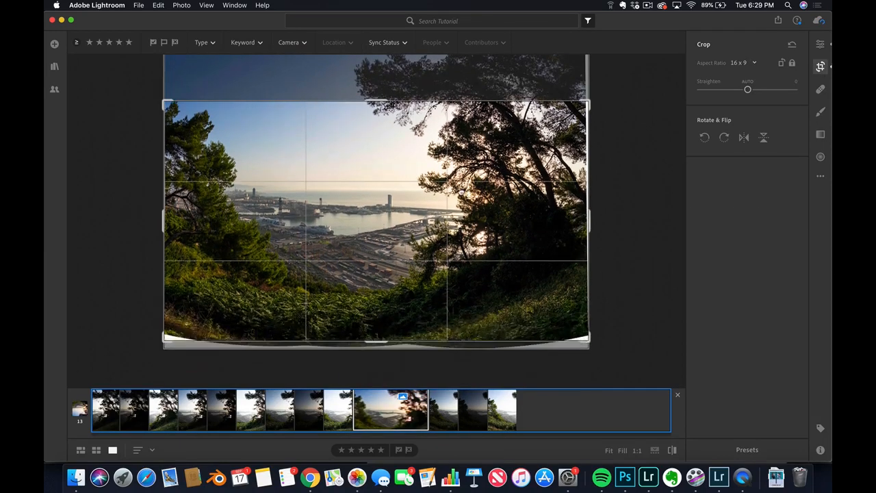
left_click_drag(459, 192, 459, 203)
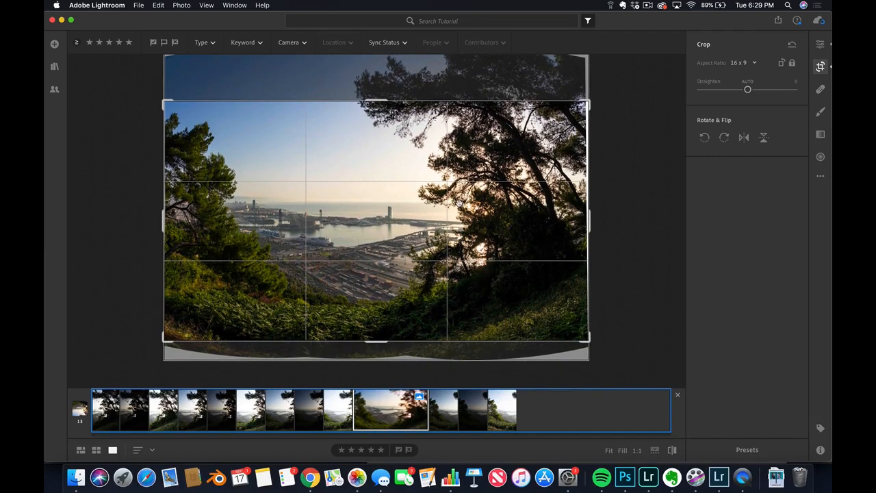
key("Return")
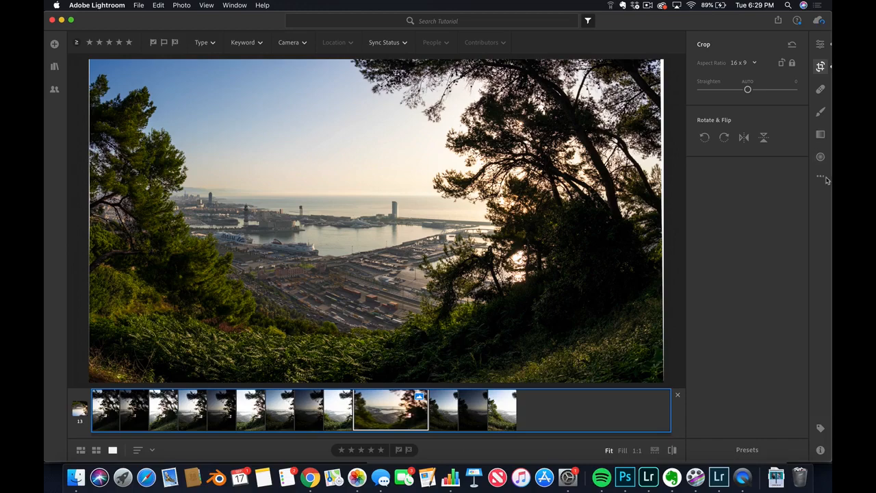
- Add a slightly tilted linear gradient over the sky, move it upward, and set its Exposure to -0.76
left_click(820, 134)
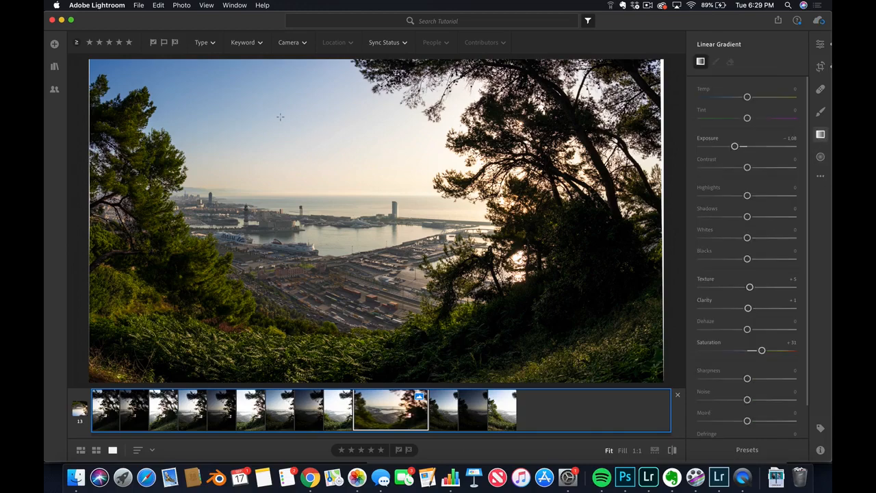
left_click_drag(280, 117, 299, 276)
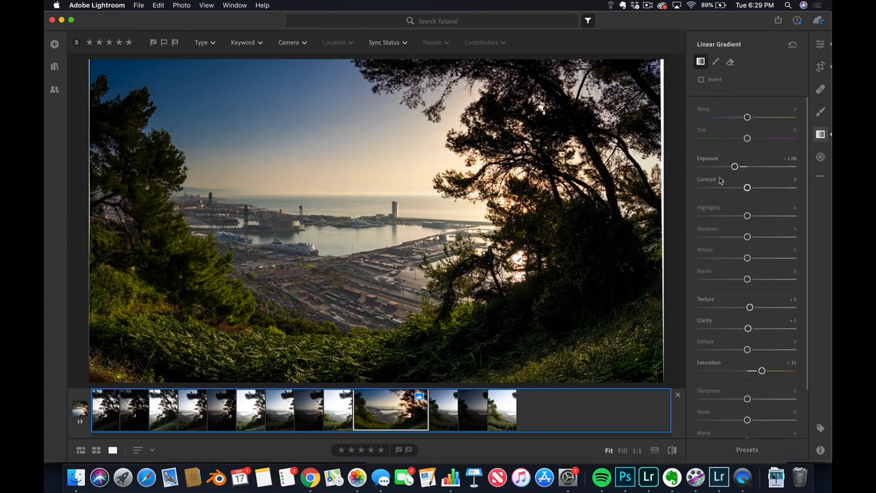
left_click_drag(290, 198, 283, 164)
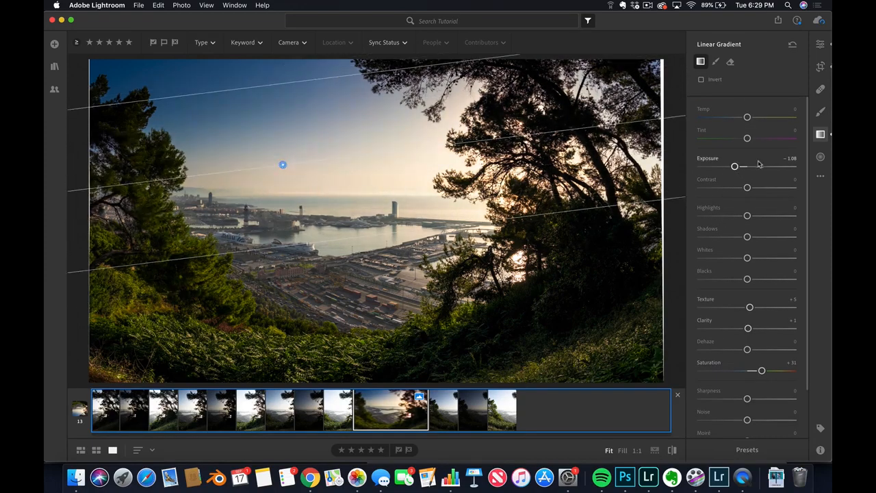
left_click_drag(734, 166, 738, 166)
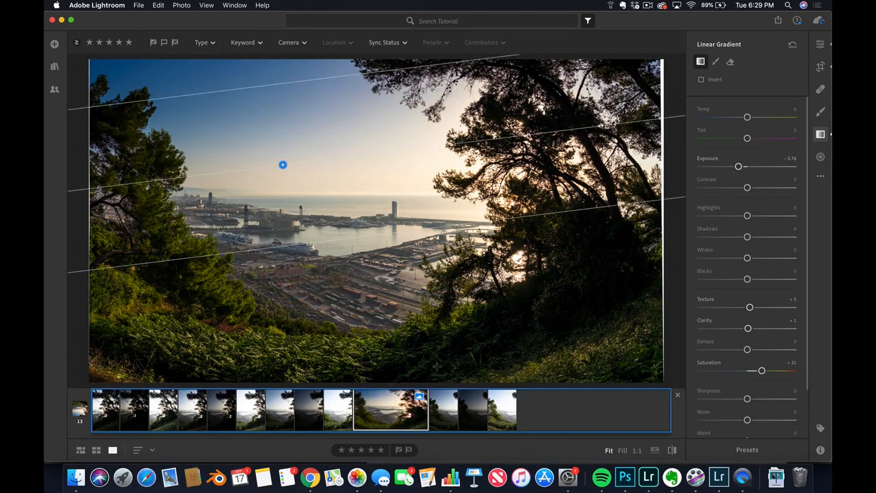
- Add another linear gradient over the lower foreground, starting from the bottom foliage, and shift it downward
left_click_drag(438, 366, 415, 261)
left_click_drag(427, 314, 470, 370)
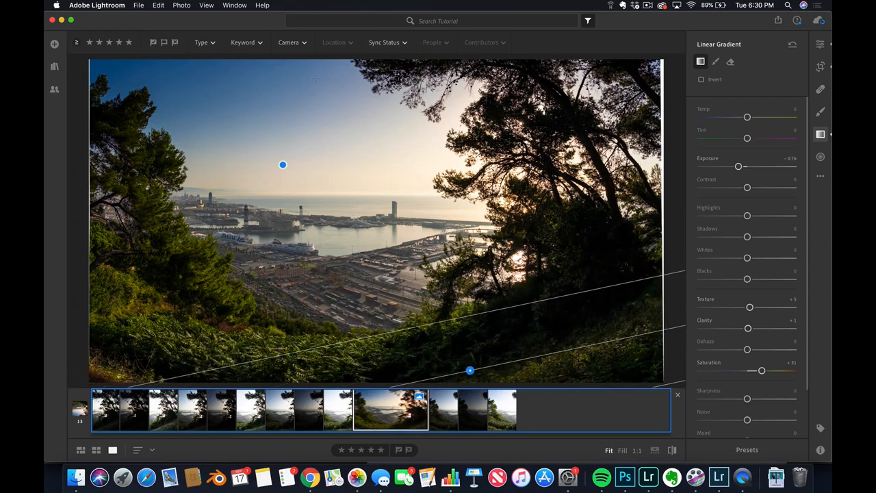
- Draw a large radial gradient centered on the sunlit sky beside the right-hand tree, with Temp +27 and Tint +16
left_click(821, 157)
left_click_drag(419, 162, 681, 320)
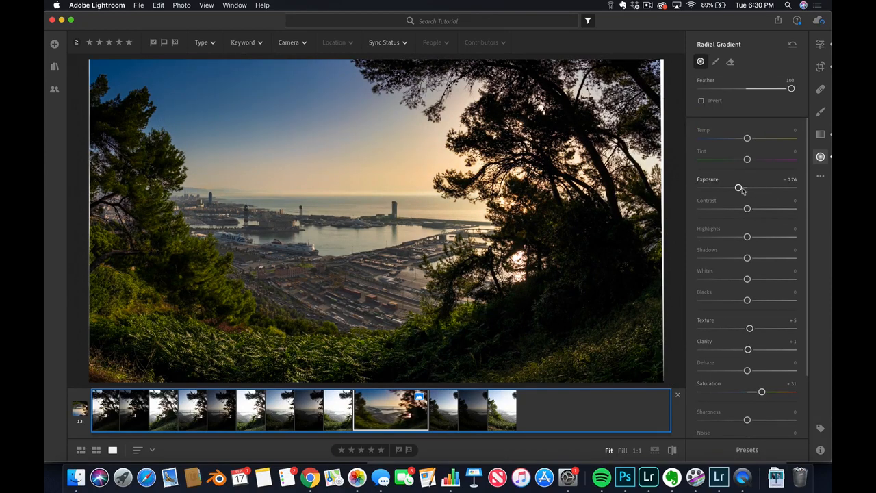
left_click(759, 138)
left_click(754, 160)
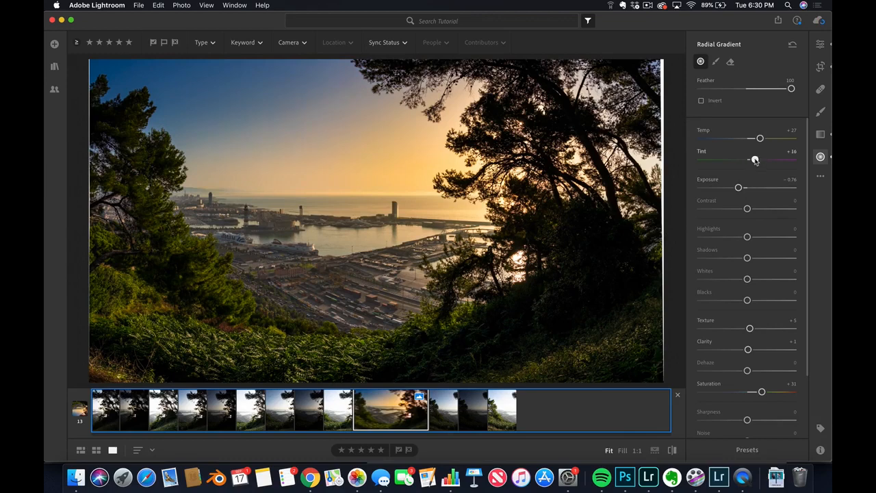
- Reposition the radial gradient over the horizon area and set its Temp to +20 and Saturation to +13
left_click_drag(420, 167, 422, 183)
left_click_drag(755, 160, 755, 139)
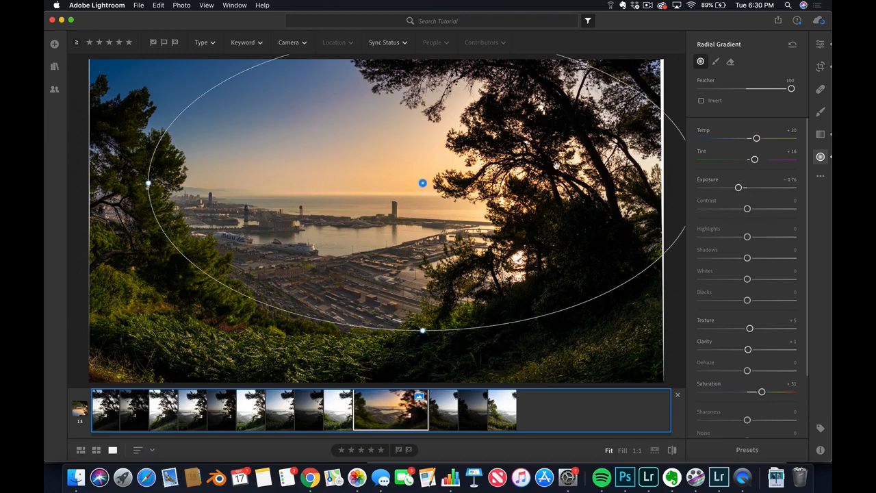
left_click_drag(422, 185, 411, 164)
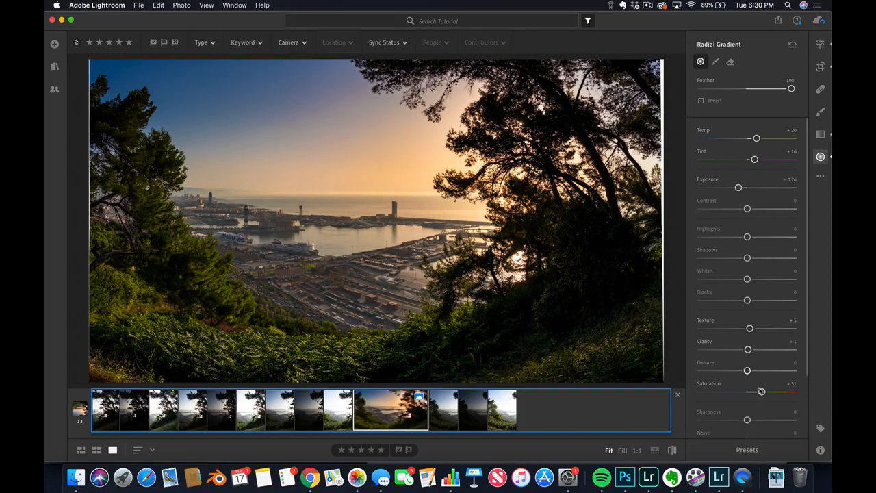
left_click_drag(762, 392, 754, 393)
- Adjust the whole panorama's light to Exposure -0.03, Contrast +61 and Highlights -11
left_click(820, 44)
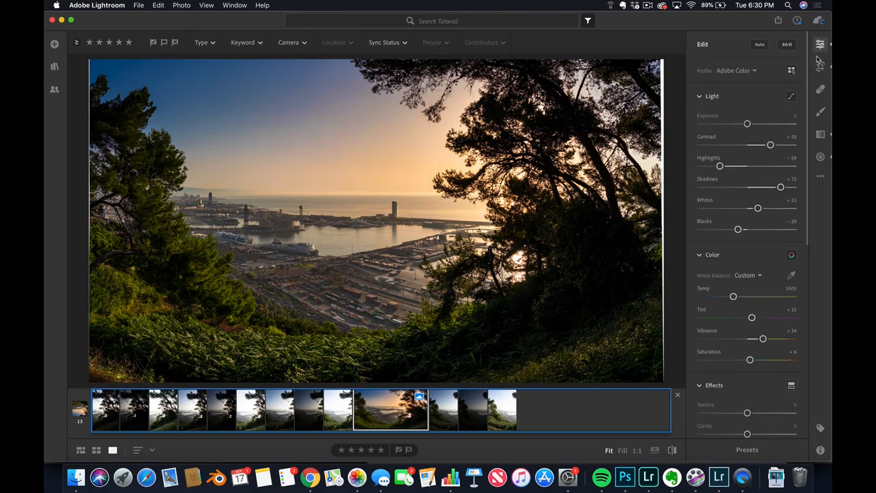
left_click_drag(770, 144, 749, 130)
left_click_drag(719, 167, 742, 166)
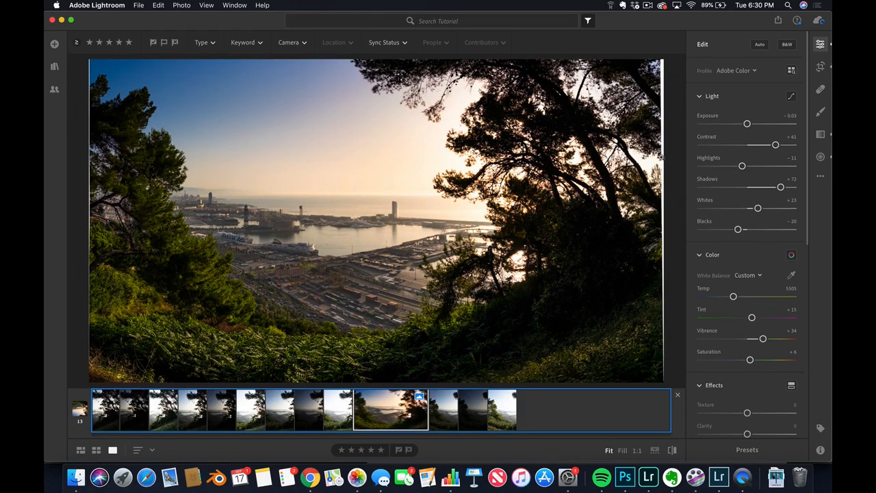
- Prepare an adjustment brush with Exposure +0.88, resetting its Texture and Saturation to 0
left_click(823, 113)
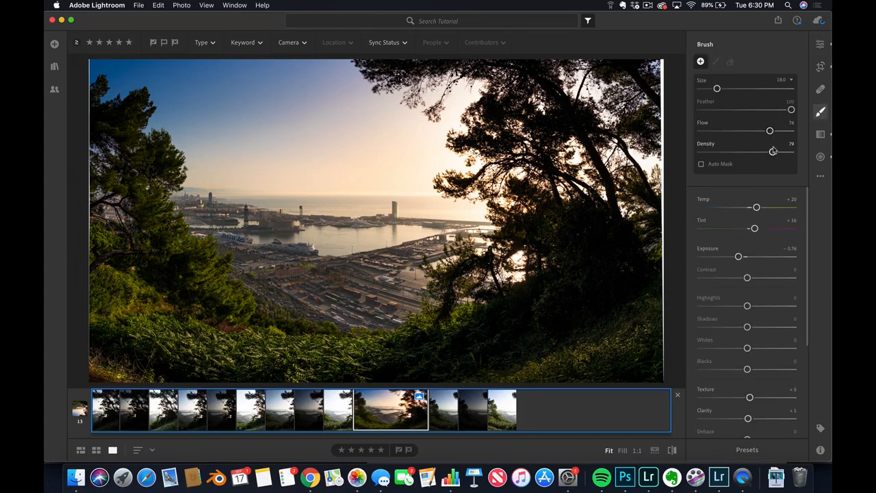
double_click(737, 256)
scroll(748, 369, "down", 2)
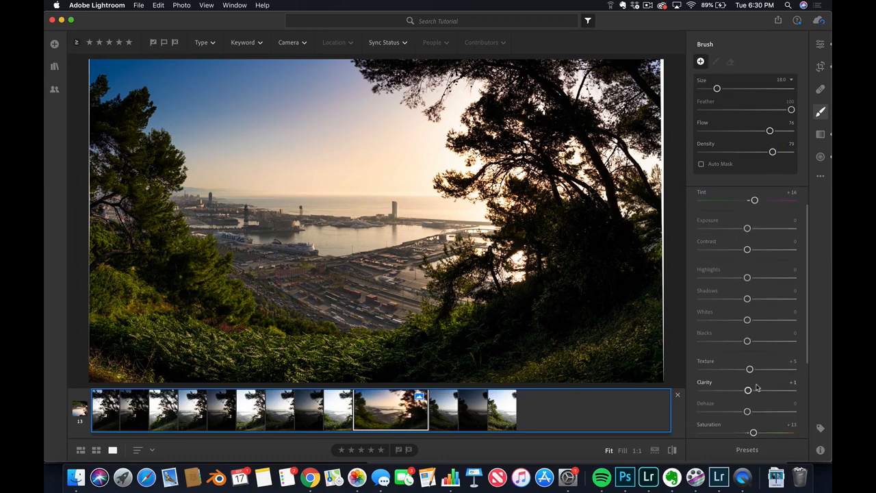
double_click(749, 369)
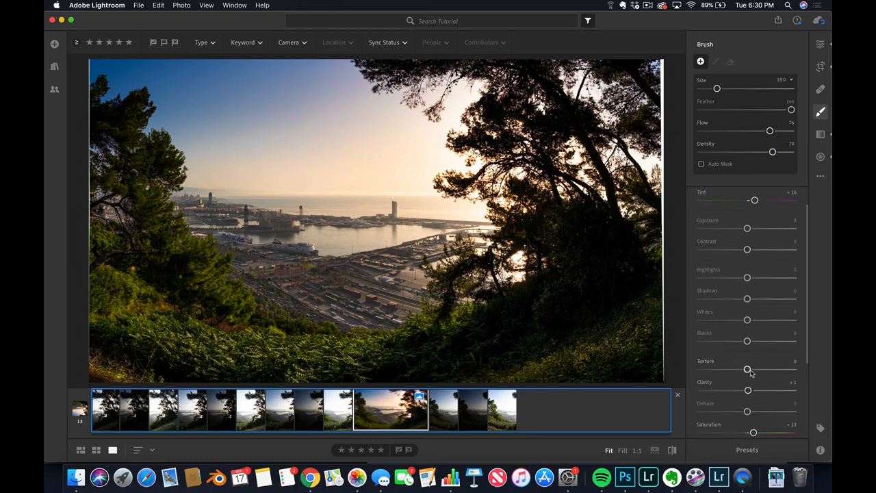
double_click(752, 433)
left_click_drag(747, 228, 756, 228)
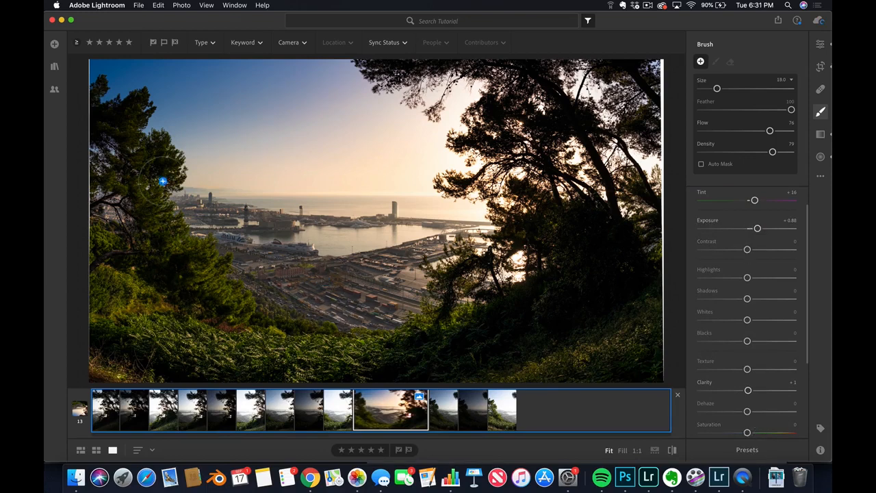
- Brush over the left-hand tree and the lower-left foliage to brighten them, and set the brush's Exposure to +0.60
mouse_move(165, 171)
left_mouse_down()
mouse_move(186, 232)
mouse_move(244, 307)
mouse_move(168, 190)
mouse_move(262, 309)
left_mouse_up()
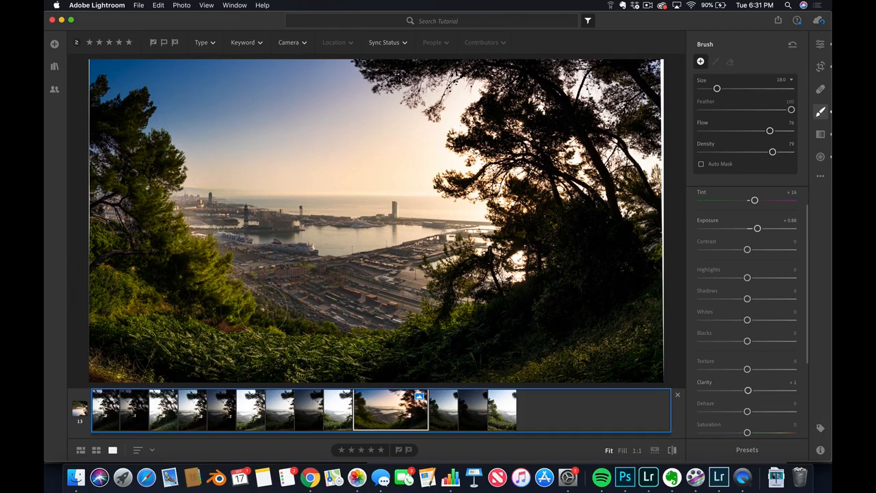
mouse_move(171, 297)
left_mouse_down()
mouse_move(123, 320)
mouse_move(340, 370)
mouse_move(418, 331)
mouse_move(274, 343)
left_mouse_up()
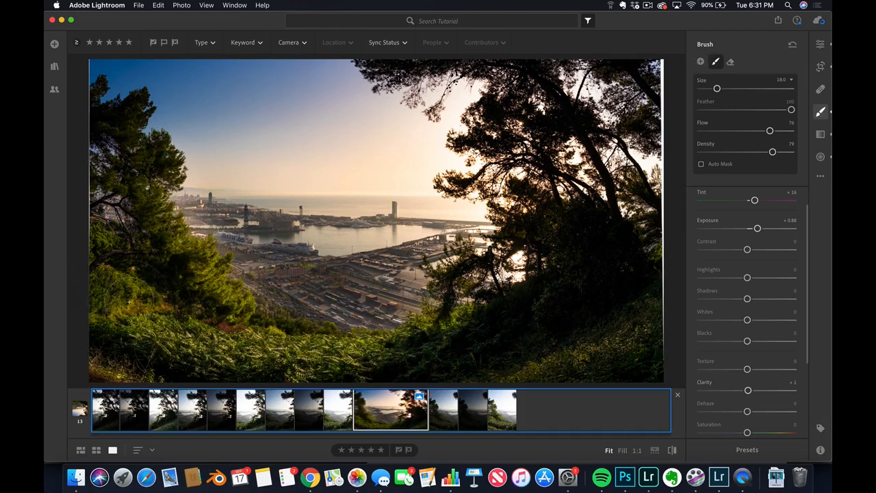
left_click_drag(226, 320, 171, 308)
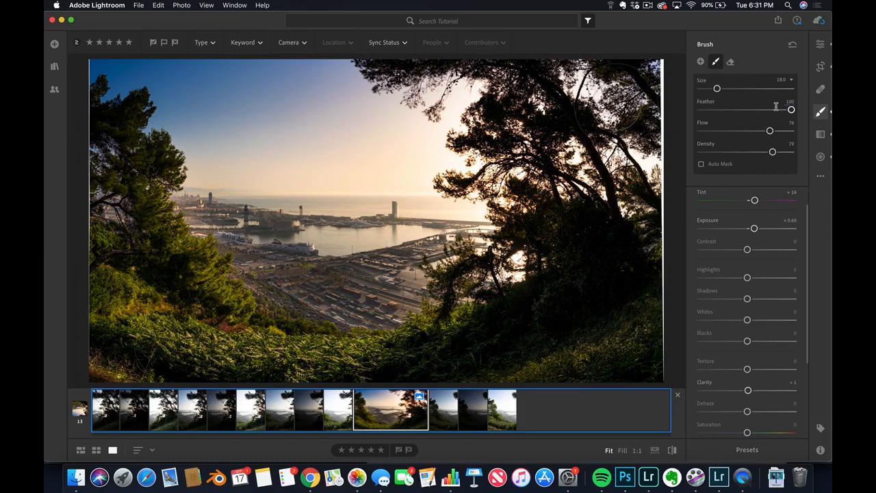
- Refine the whole panorama's light to Exposure +0.03, Contrast +75 and Highlights -45, and check the right-hand tree's detail
left_click(820, 43)
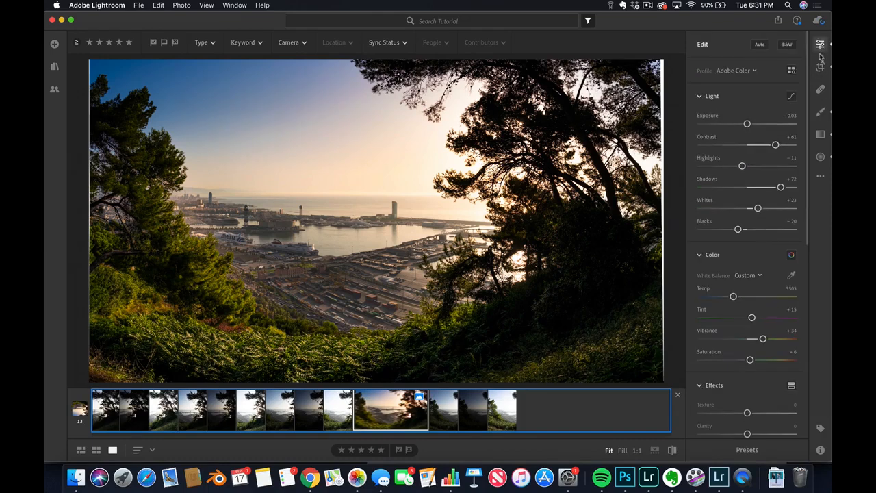
left_click_drag(748, 128, 745, 124)
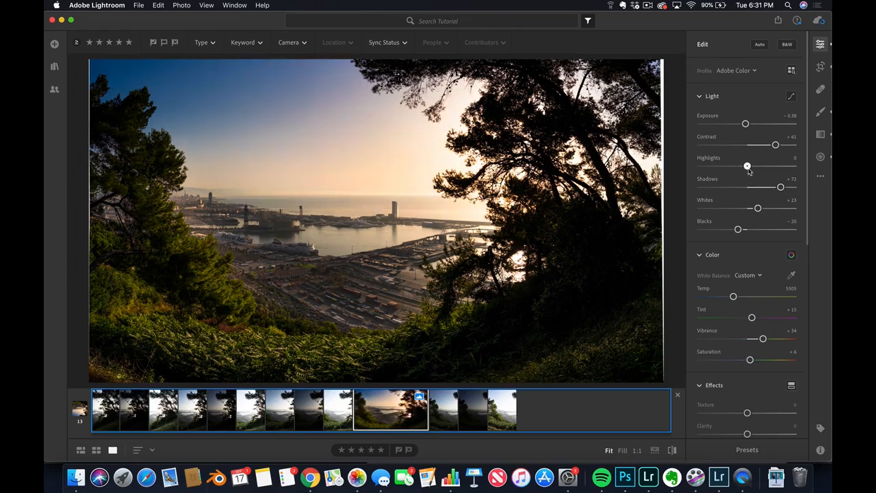
left_click_drag(743, 169, 728, 174)
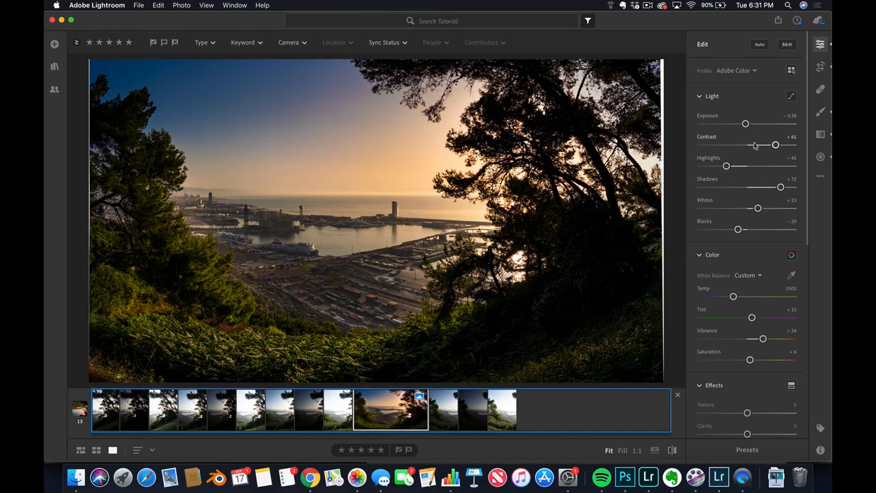
left_click_drag(777, 147, 745, 125)
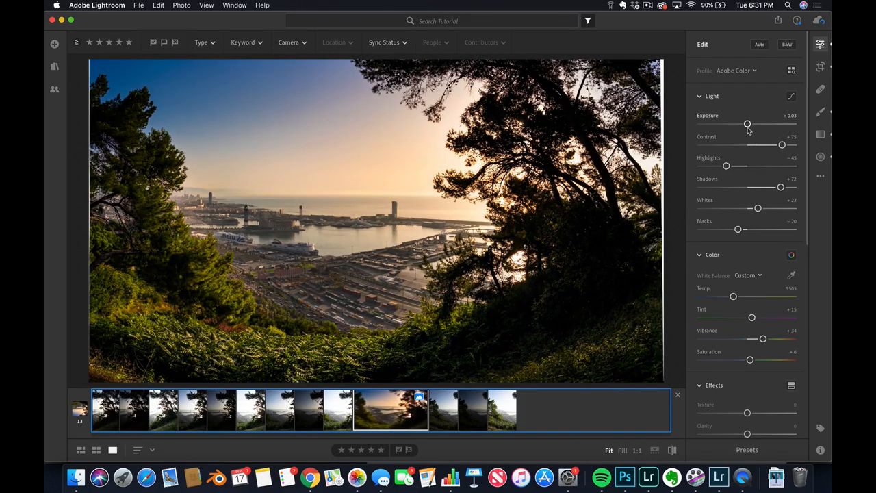
left_click(531, 188)
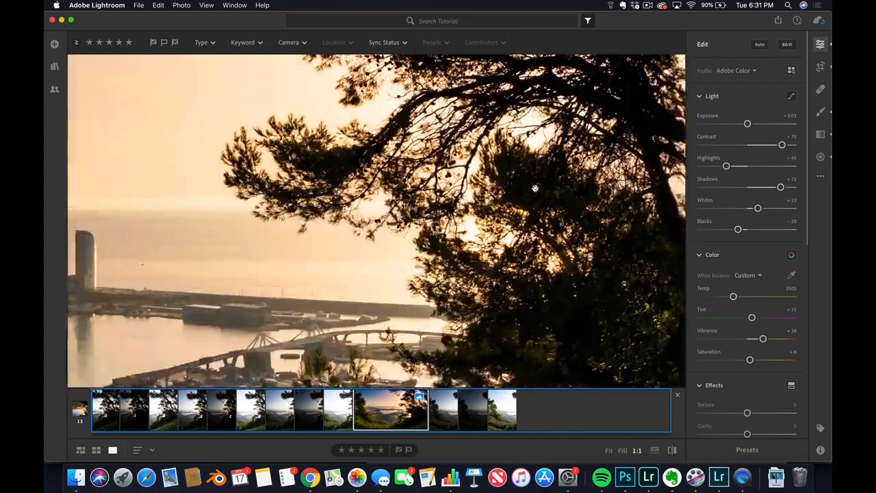
left_click(501, 177)
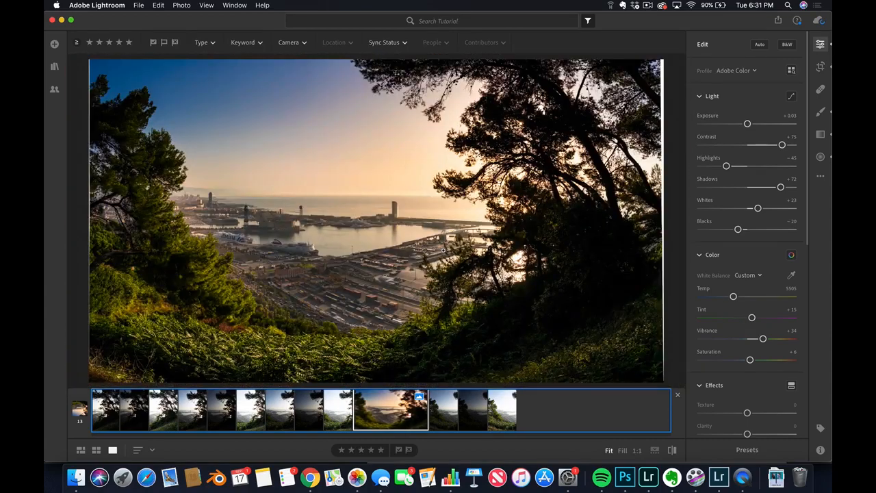